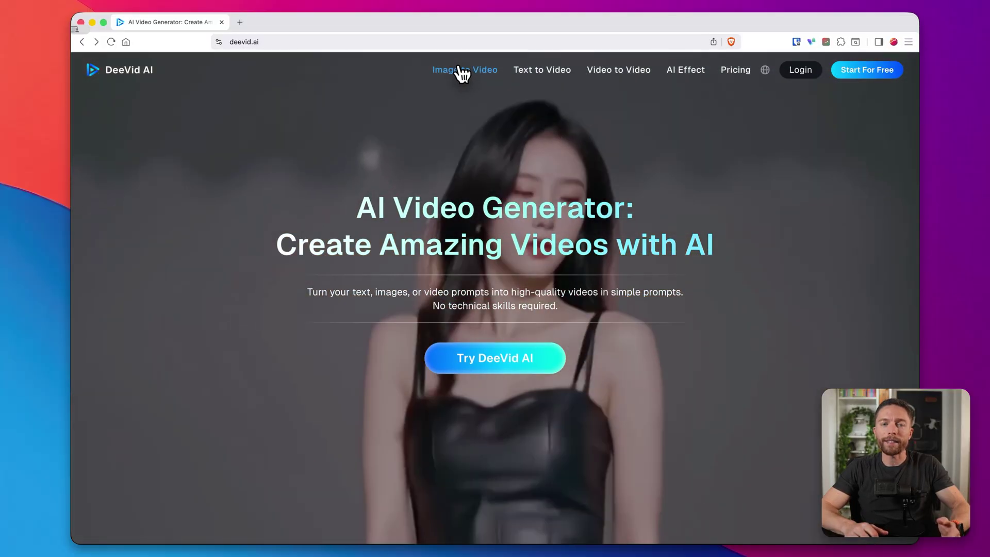
# Step: Open the Image to Video tool in its Reference Images mode
pyautogui.click(461, 71)
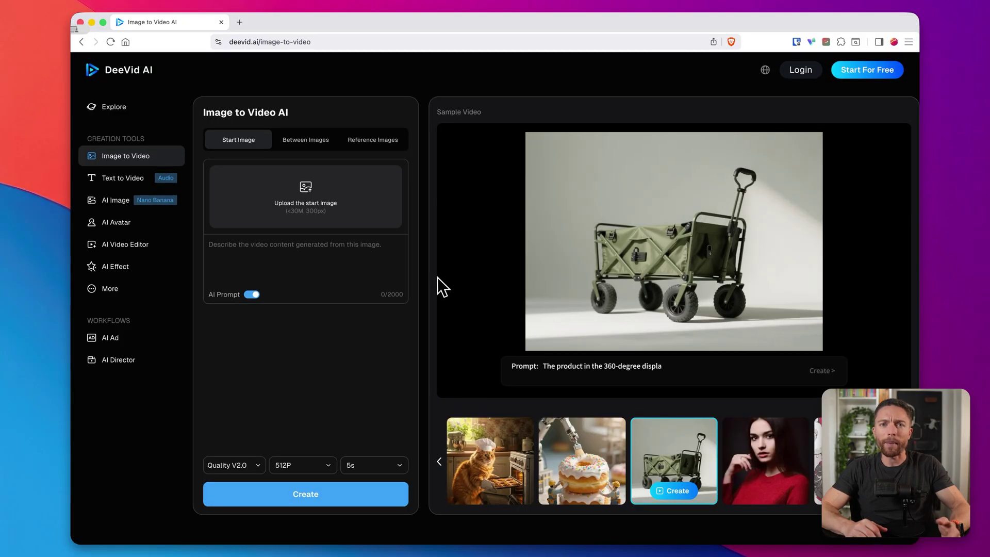
pyautogui.scroll(-2, 438, 276)
pyautogui.scroll(-2, 438, 276)
pyautogui.scroll(-1, 438, 275)
pyautogui.scroll(-2, 438, 276)
pyautogui.scroll(-1, 438, 275)
pyautogui.scroll(-2, 437, 275)
pyautogui.scroll(-2, 437, 275)
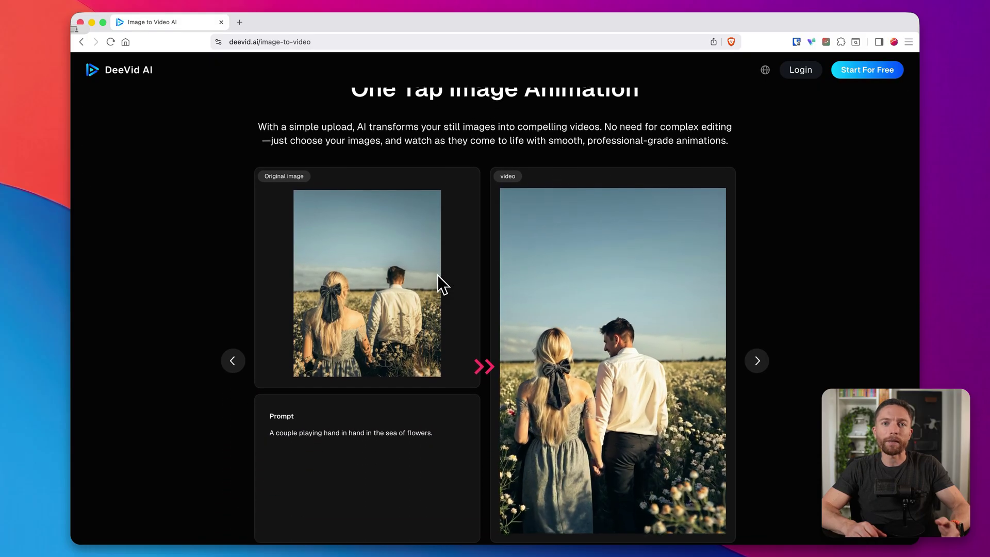
pyautogui.scroll(-2, 438, 275)
pyautogui.scroll(1, 438, 275)
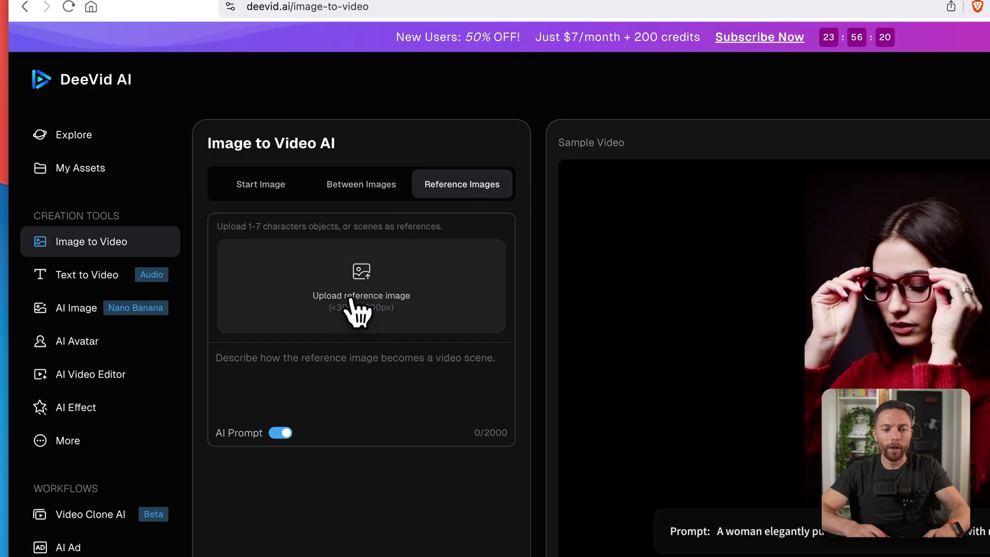
# Step: Upload the headphones PNG photo as the reference image
pyautogui.click(411, 316)
pyautogui.click(805, 388)
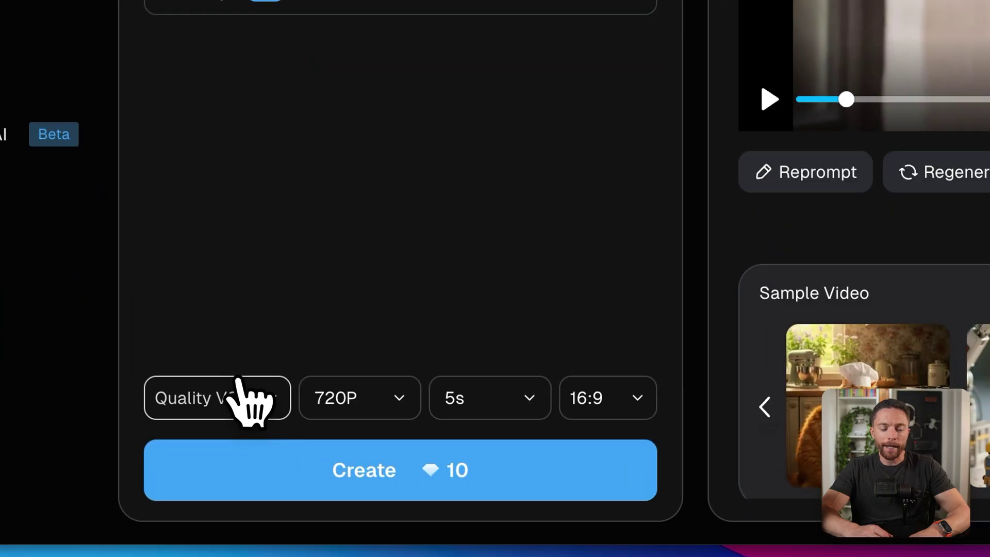
# Step: Set resolution to 1080P, keeping the 5s length and 16:9 aspect ratio
pyautogui.click(277, 402)
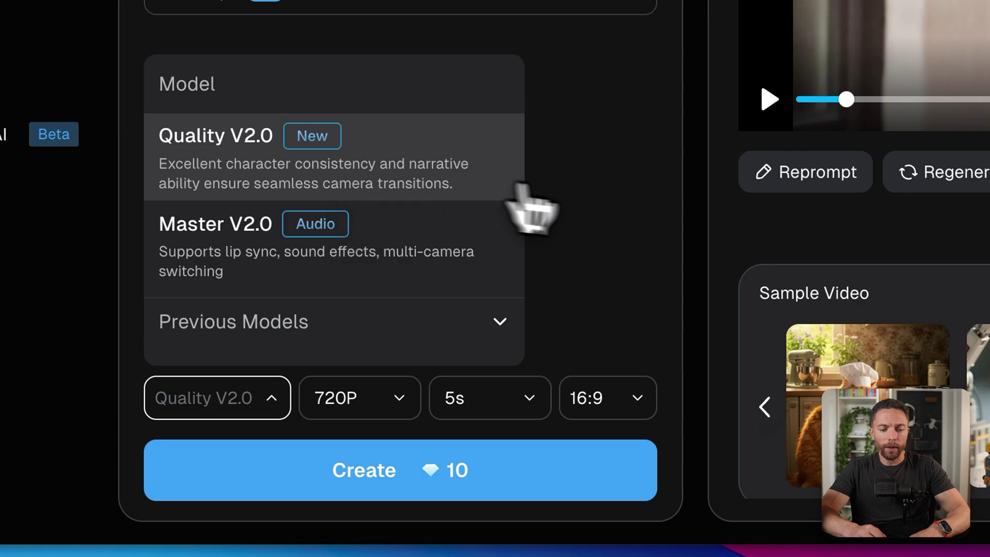
pyautogui.click(402, 398)
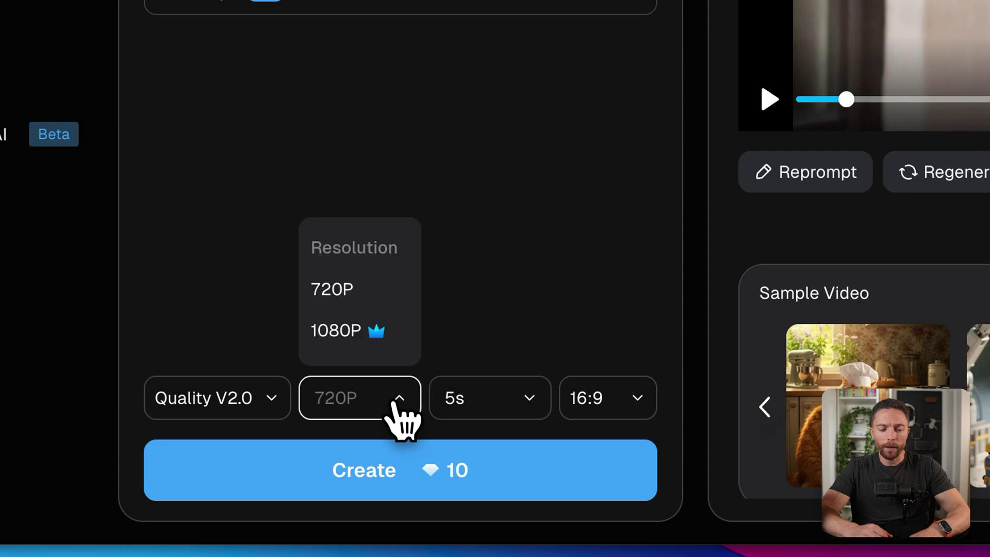
pyautogui.click(401, 343)
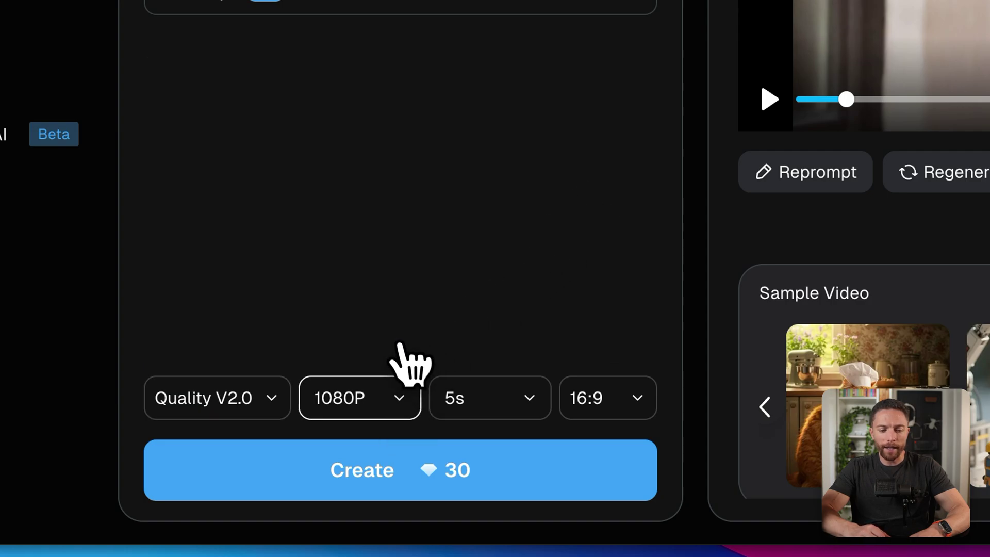
pyautogui.click(532, 402)
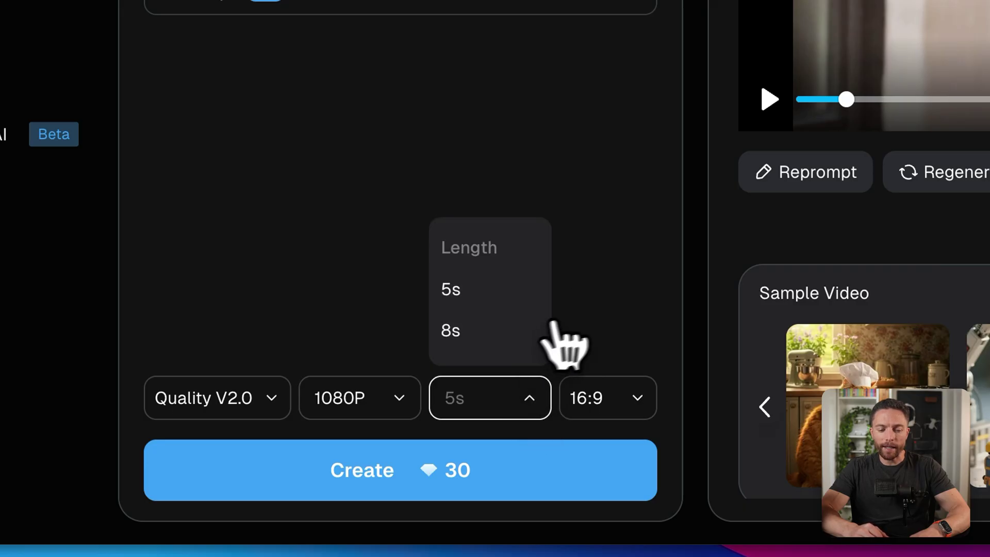
pyautogui.click(608, 309)
pyautogui.click(634, 396)
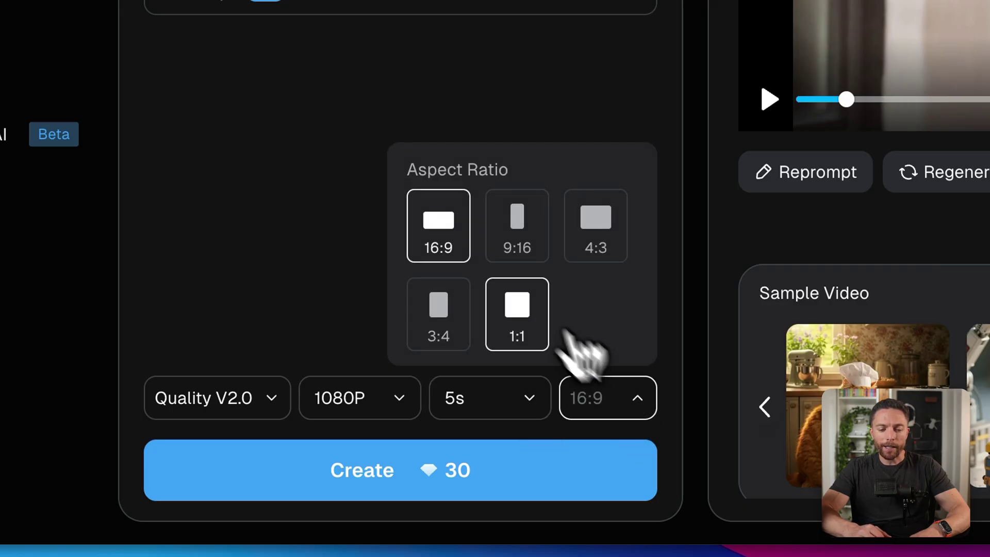
pyautogui.click(362, 247)
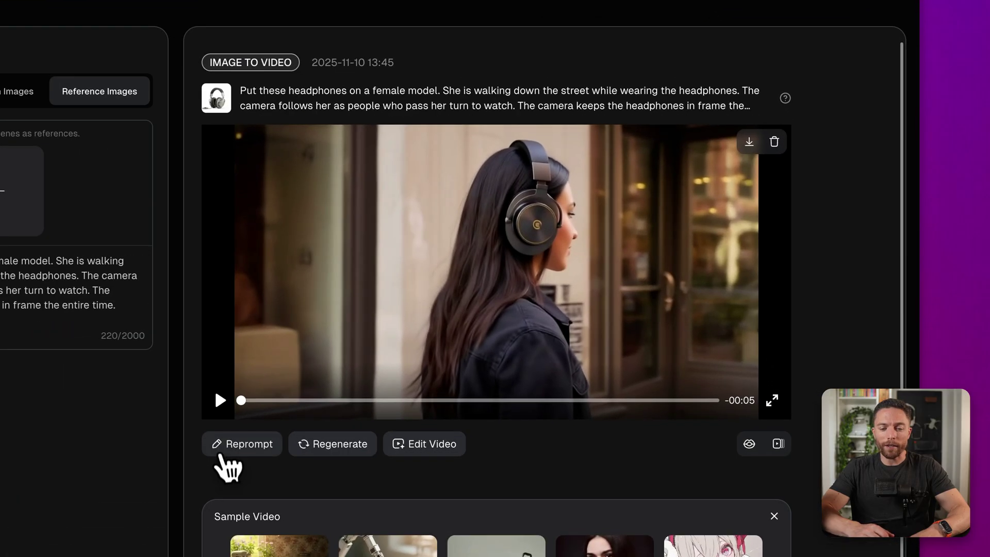
# Step: Play, pause and skip ahead through the generated headphones street-walk video
pyautogui.click(454, 367)
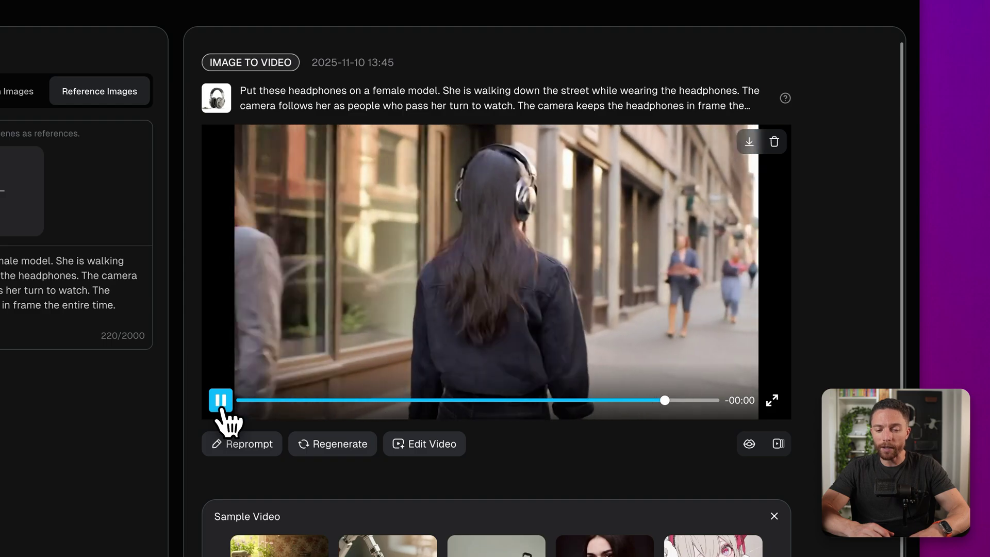
pyautogui.click(220, 401)
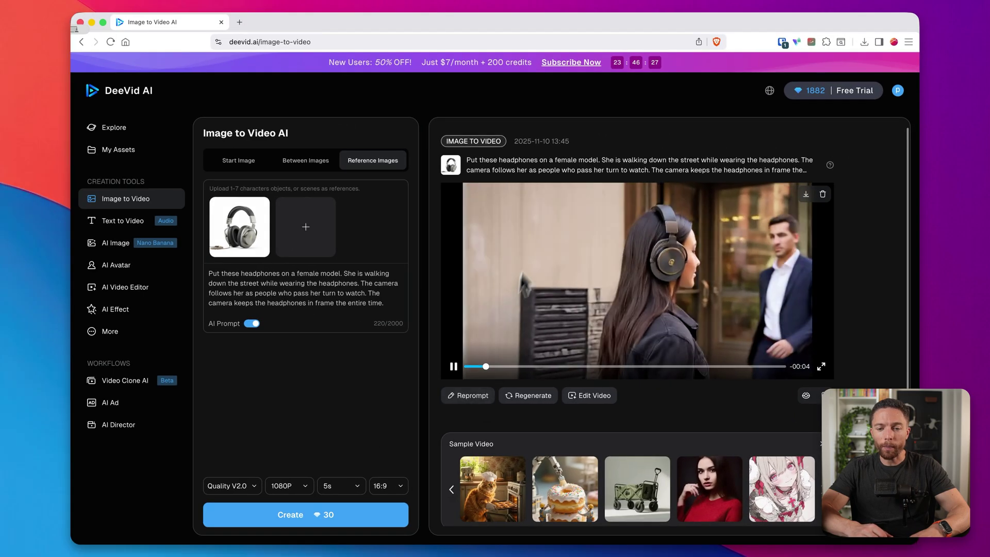
pyautogui.click(528, 272)
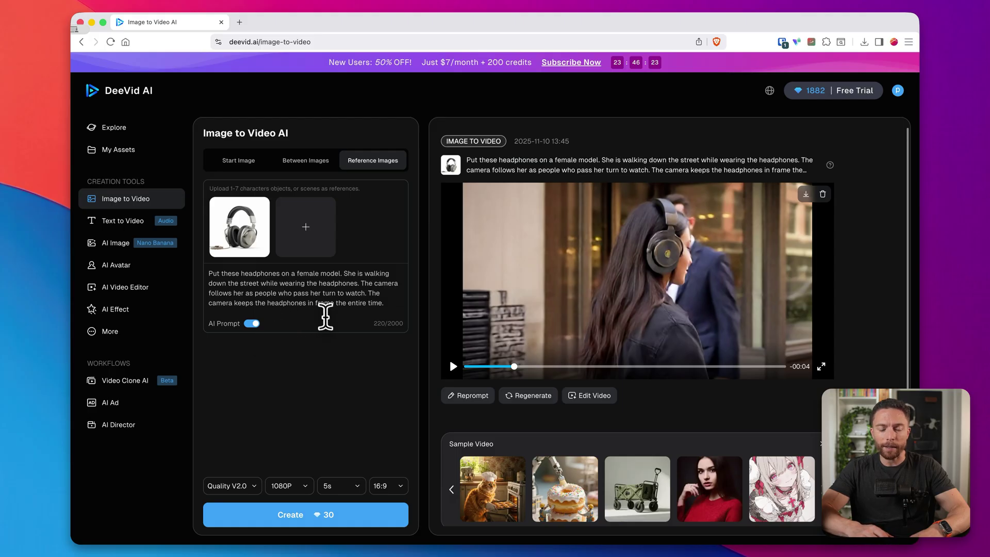
pyautogui.click(517, 320)
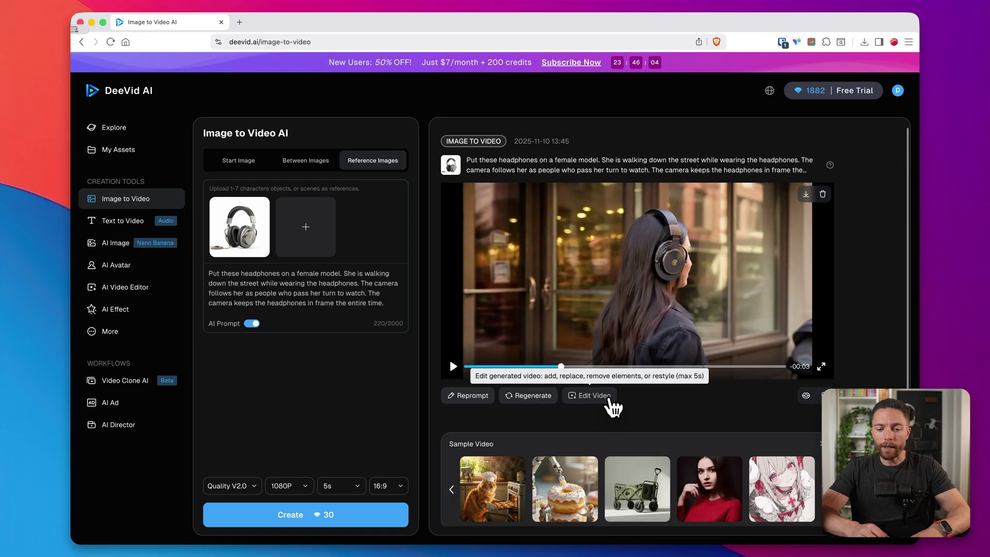
# Step: Load the headphones video into the AI Video Editor and trim both clip ends
pyautogui.click(595, 395)
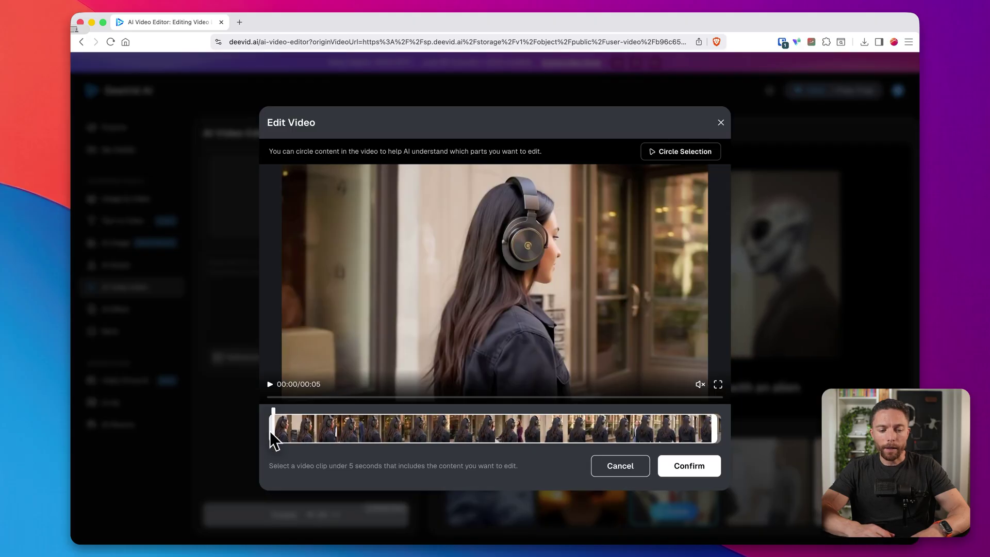
pyautogui.moveTo(273, 430)
pyautogui.mouseDown()
pyautogui.moveTo(388, 431)
pyautogui.moveTo(373, 439)
pyautogui.mouseUp()
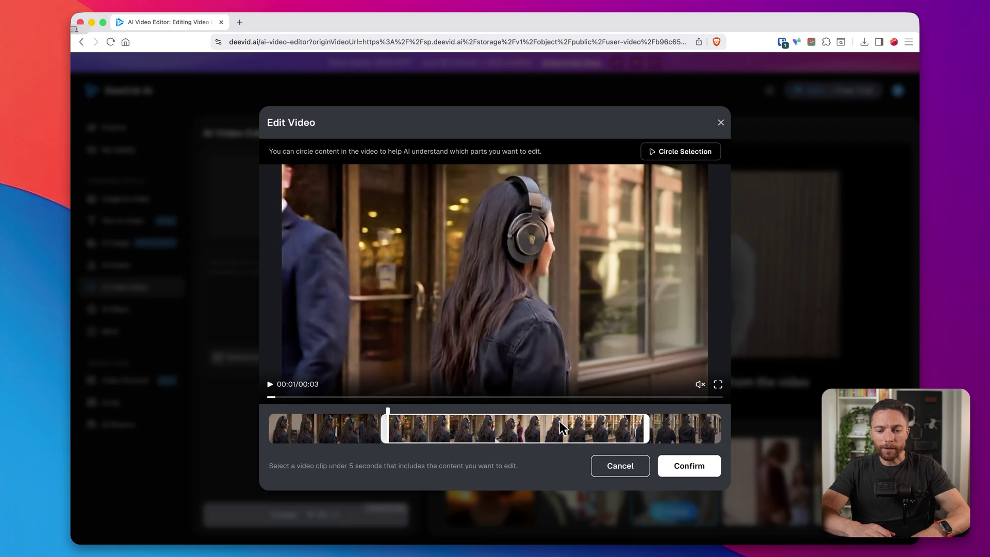
pyautogui.moveTo(636, 430); pyautogui.dragTo(535, 431)
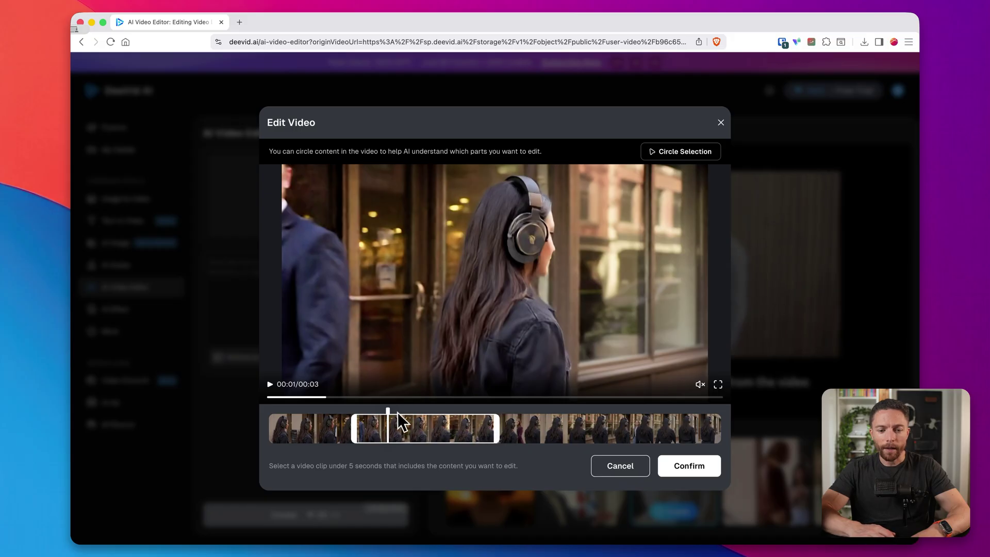
pyautogui.moveTo(393, 419); pyautogui.dragTo(427, 419)
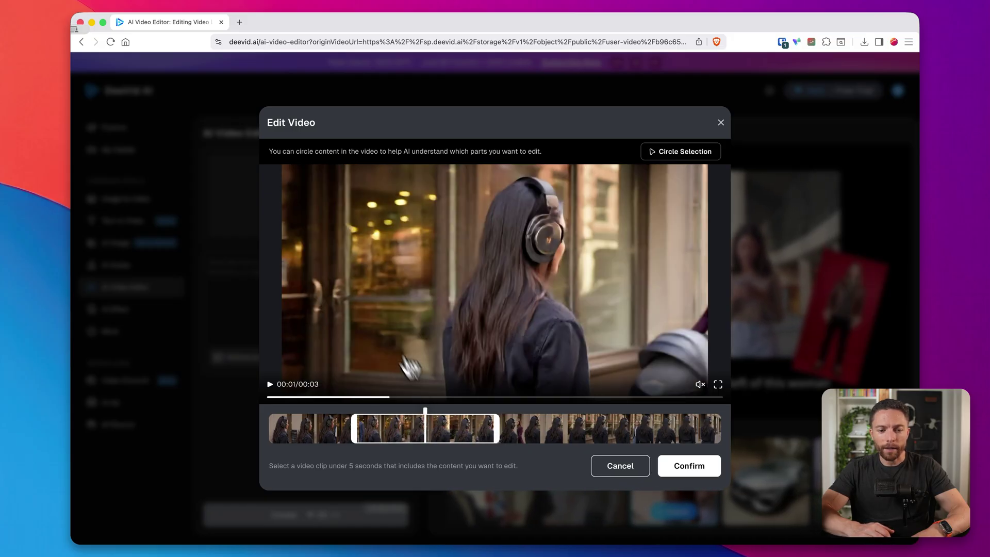
# Step: Outline the glass door with Circle Selection and confirm the selection
pyautogui.click(684, 153)
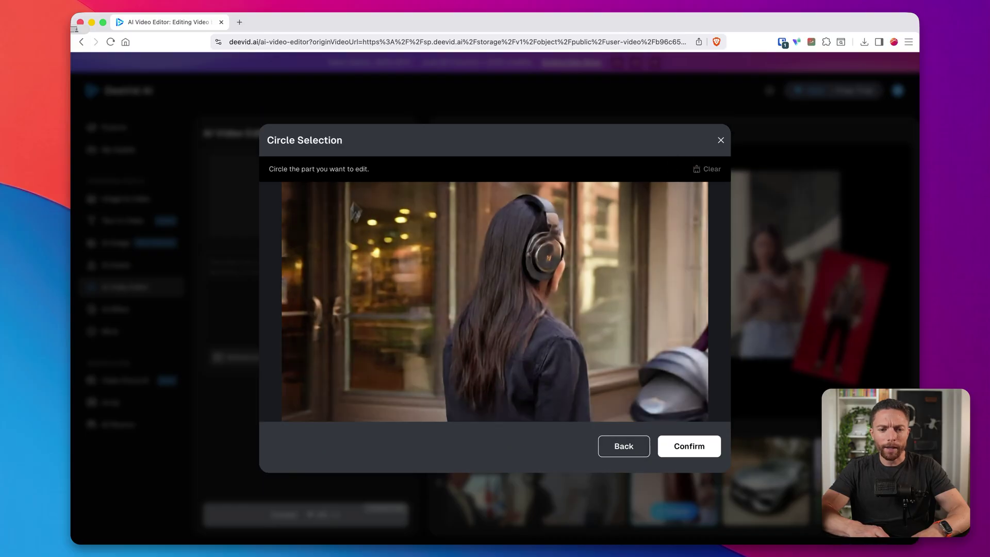
pyautogui.moveTo(359, 189); pyautogui.dragTo(390, 415)
pyautogui.moveTo(370, 200); pyautogui.dragTo(356, 200)
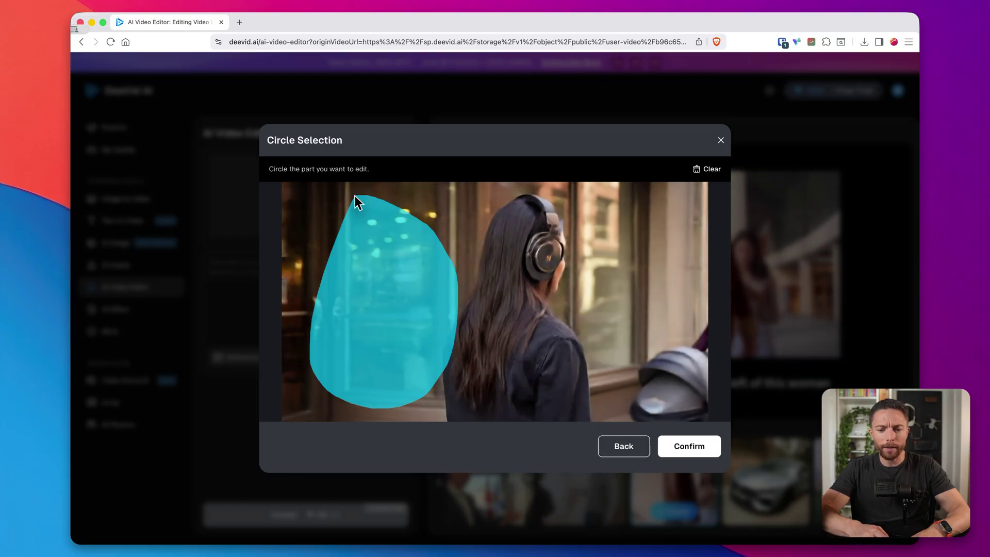
pyautogui.click(697, 454)
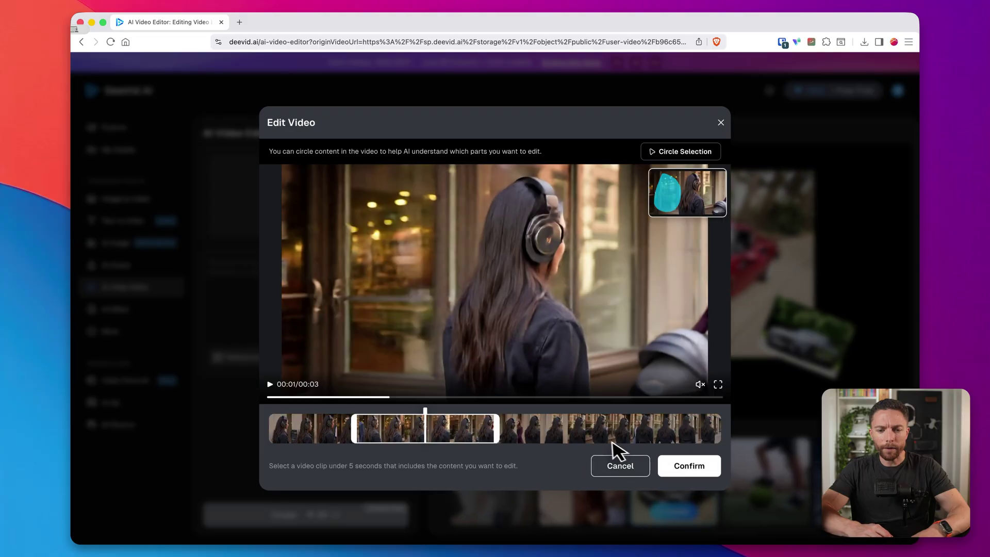
pyautogui.click(689, 470)
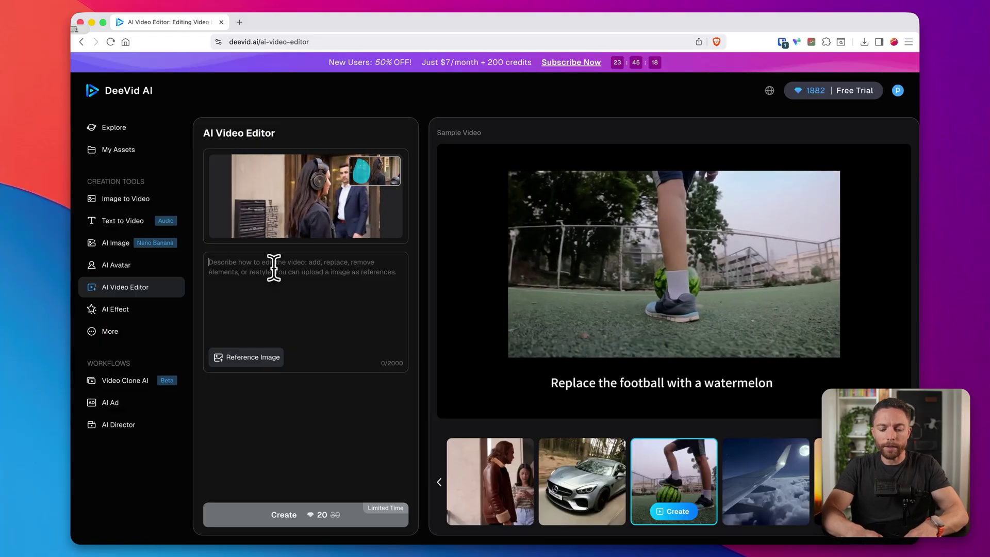
# Step: Submit the edit prompt 'Make this door, not clear' for the marked door
pyautogui.click(274, 267)
pyautogui.write('Make this doo')
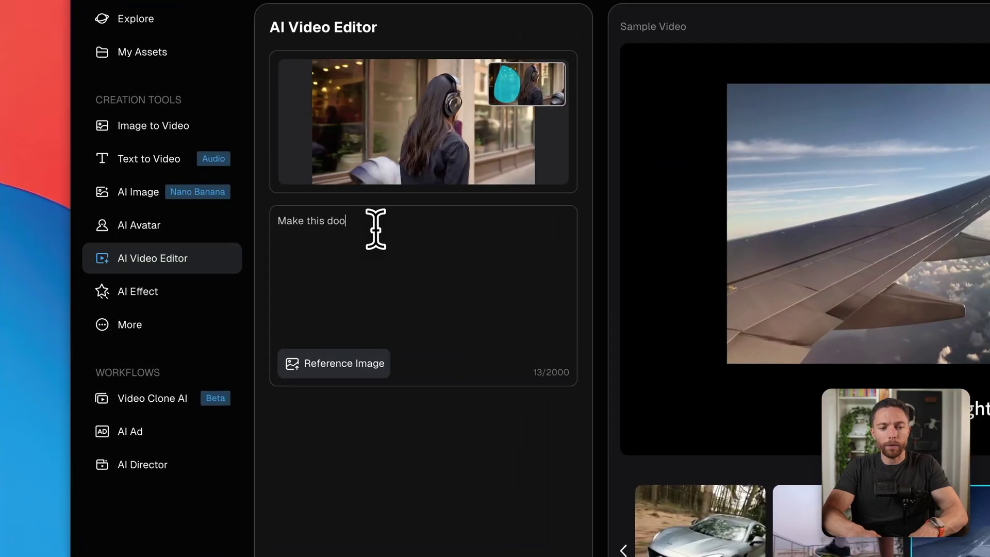
pyautogui.write('r, not clear')
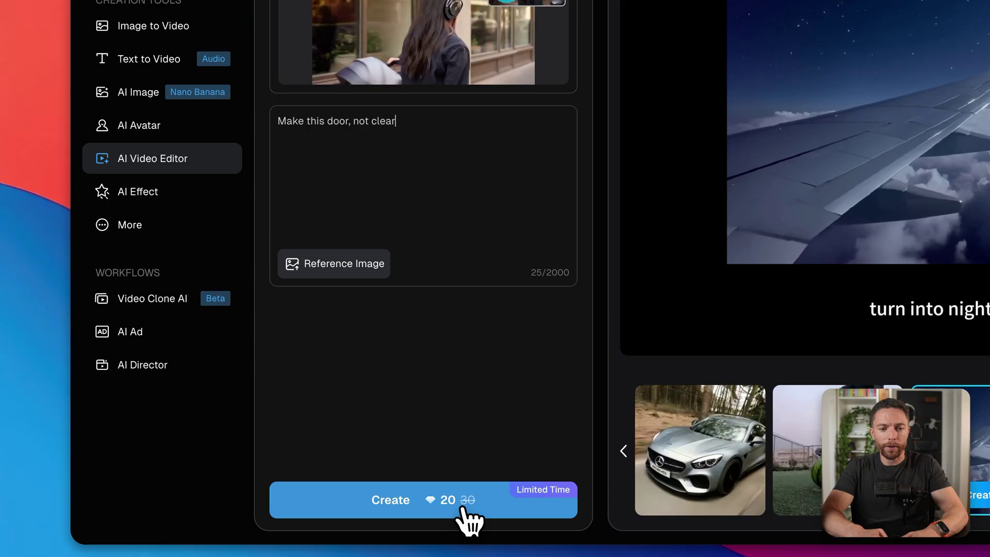
pyautogui.click(459, 500)
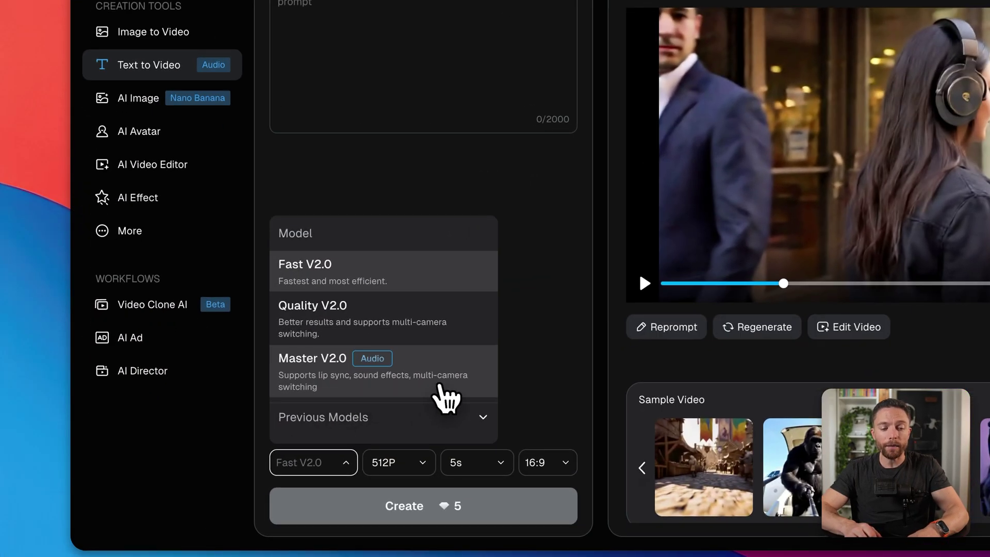
# Step: Generate the headphone clip with the Master V2.0 audio model and play it
pyautogui.click(515, 357)
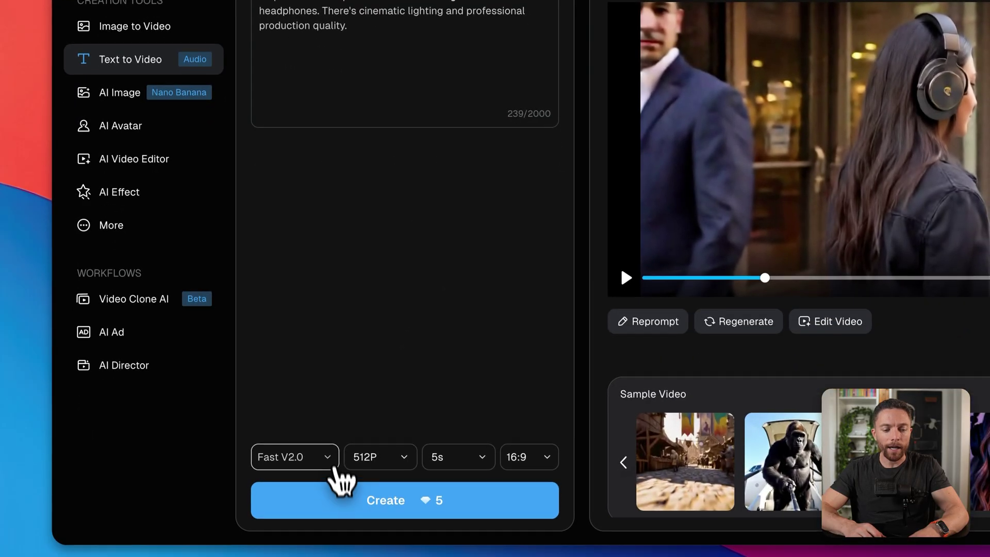
pyautogui.click(332, 461)
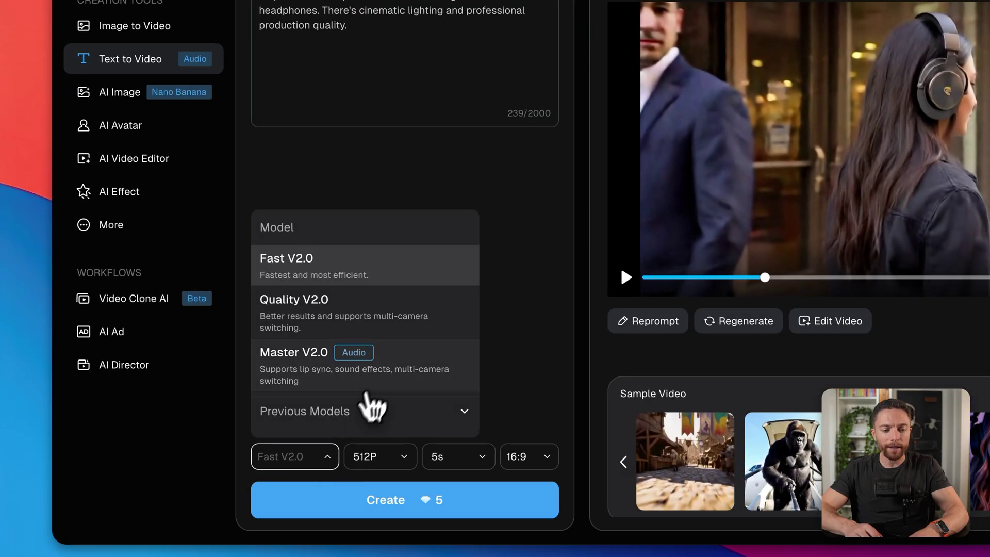
pyautogui.click(328, 384)
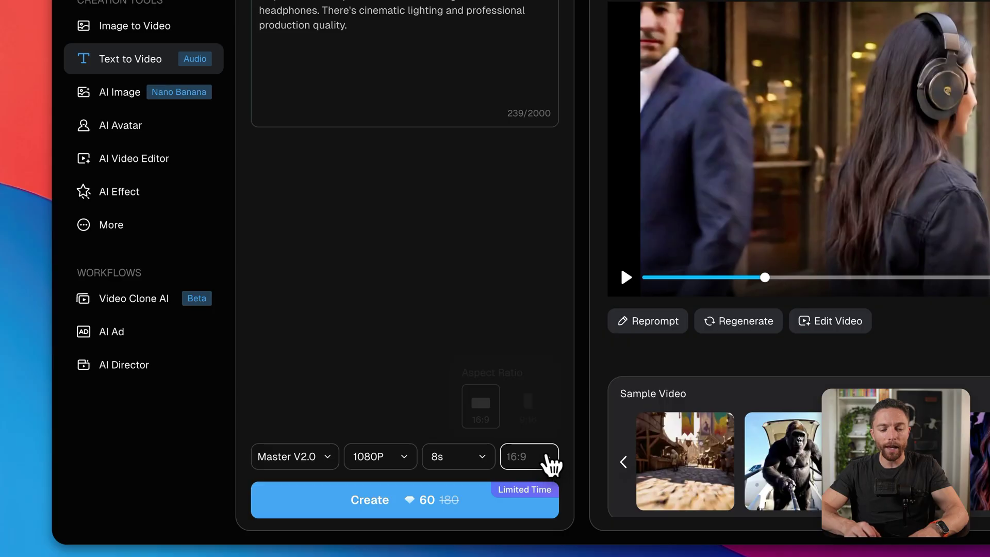
pyautogui.click(474, 514)
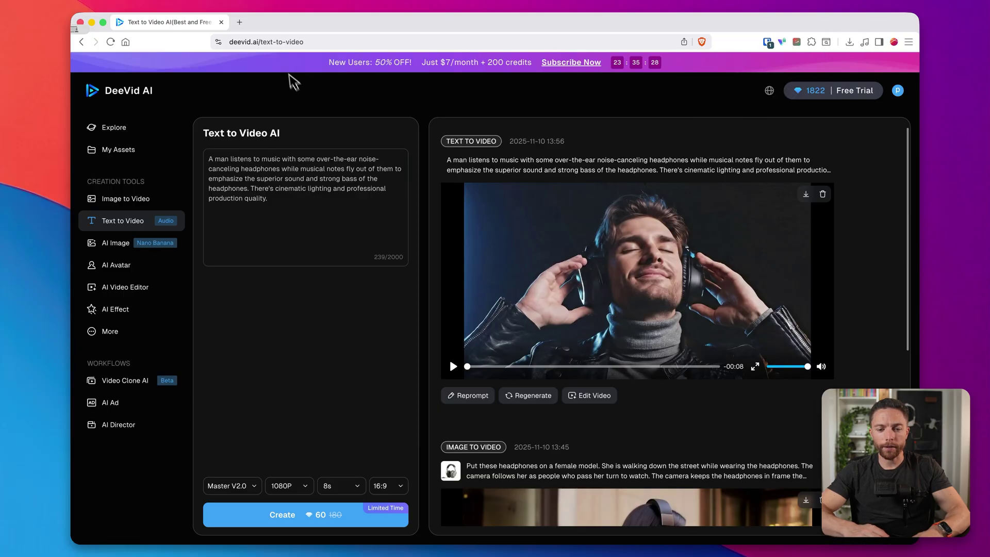
pyautogui.click(453, 366)
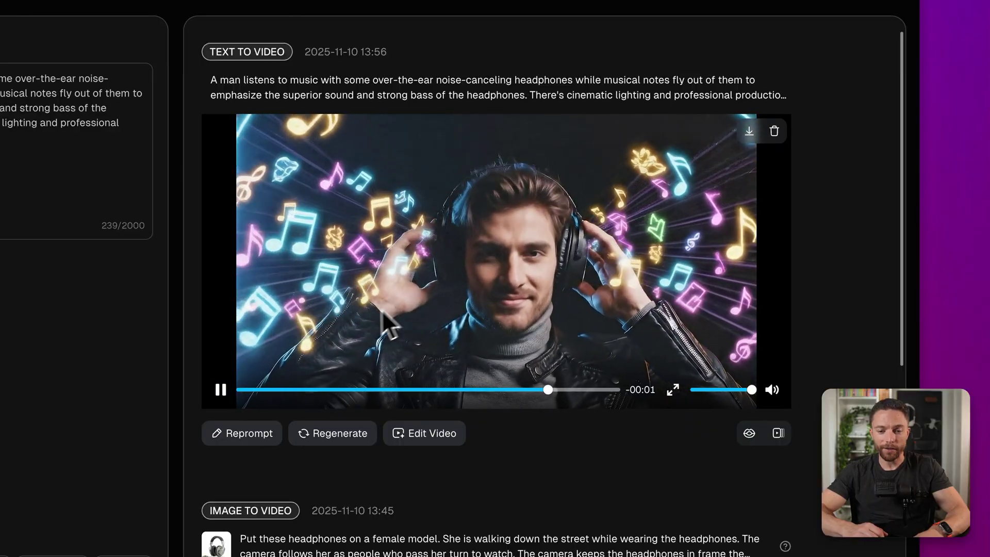
# Step: Pause and replay the headphone video, then regenerate it and play the new version
pyautogui.click(222, 390)
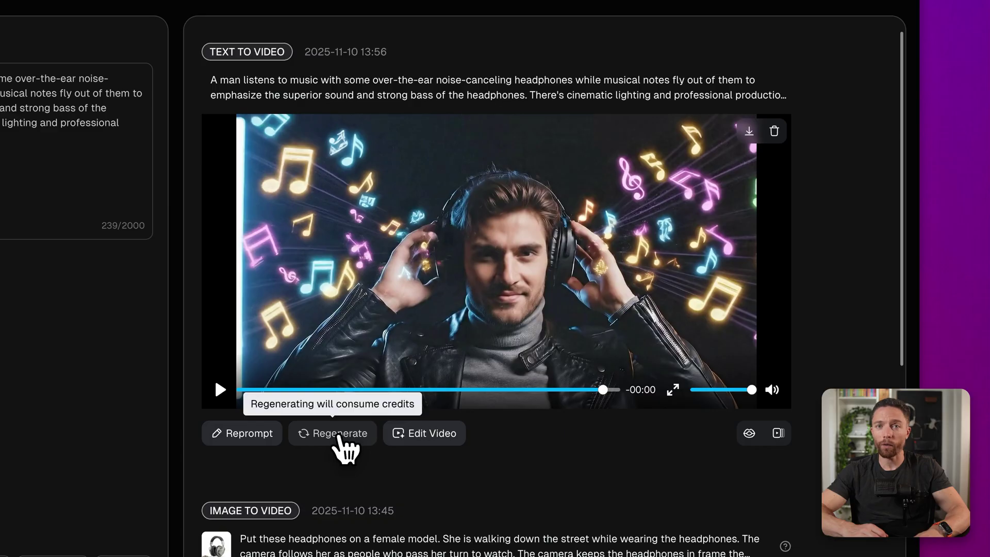
pyautogui.click(220, 390)
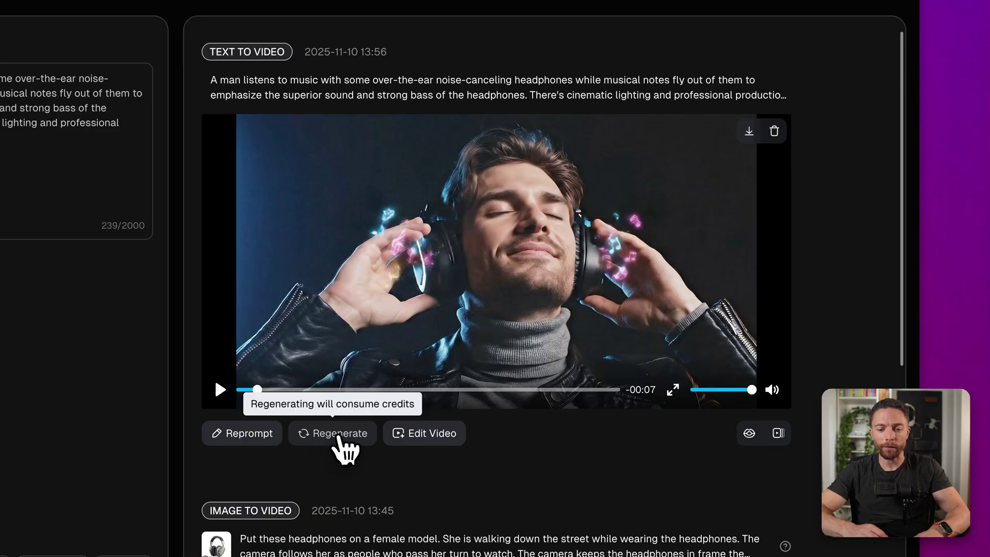
pyautogui.click(342, 443)
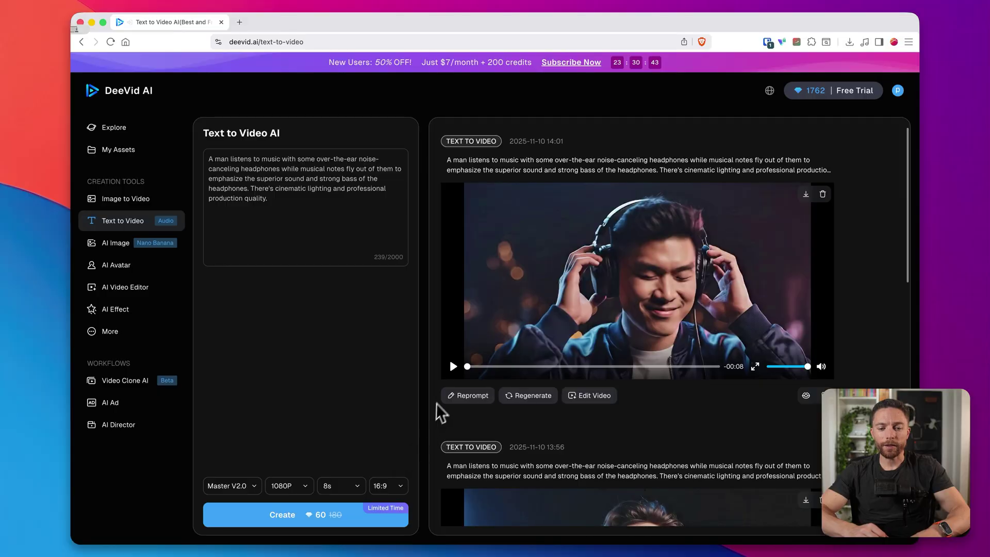
pyautogui.click(453, 366)
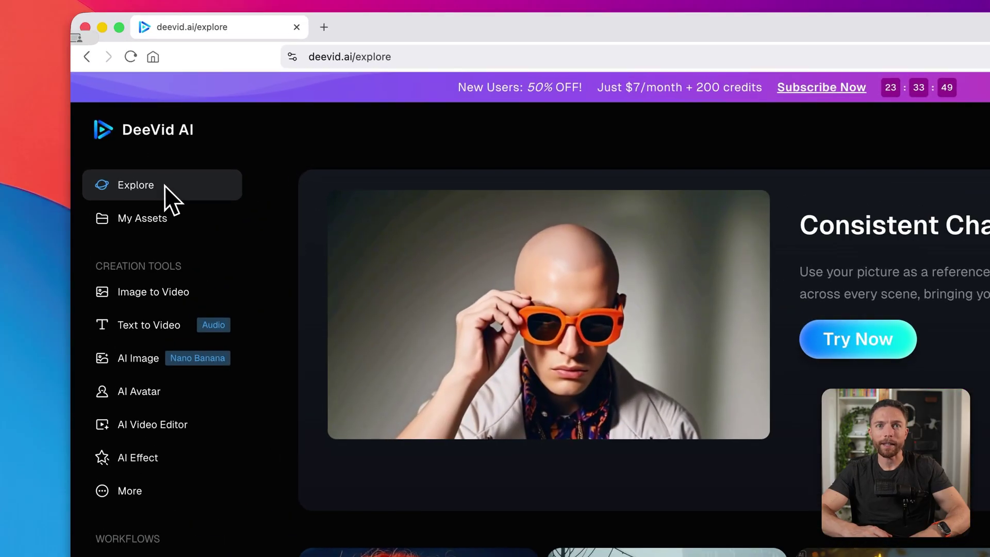
pyautogui.scroll(-3, 482, 353)
pyautogui.scroll(-3, 483, 354)
pyautogui.scroll(-2, 482, 353)
pyautogui.scroll(-1, 482, 354)
pyautogui.scroll(-1, 482, 354)
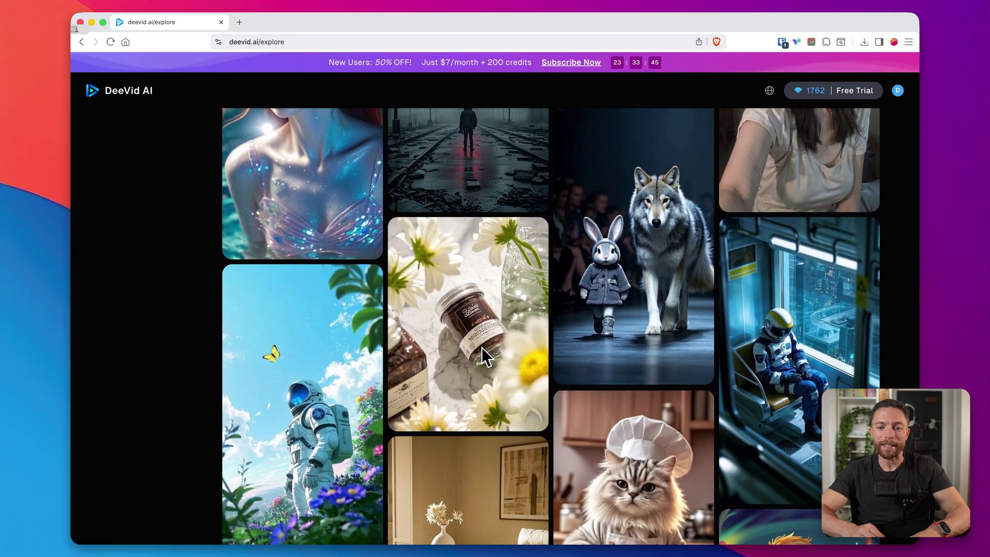
pyautogui.scroll(-1, 482, 354)
pyautogui.scroll(-1, 482, 354)
pyautogui.scroll(-1, 481, 354)
pyautogui.scroll(5, 482, 354)
pyautogui.scroll(2, 481, 348)
pyautogui.scroll(-3, 482, 348)
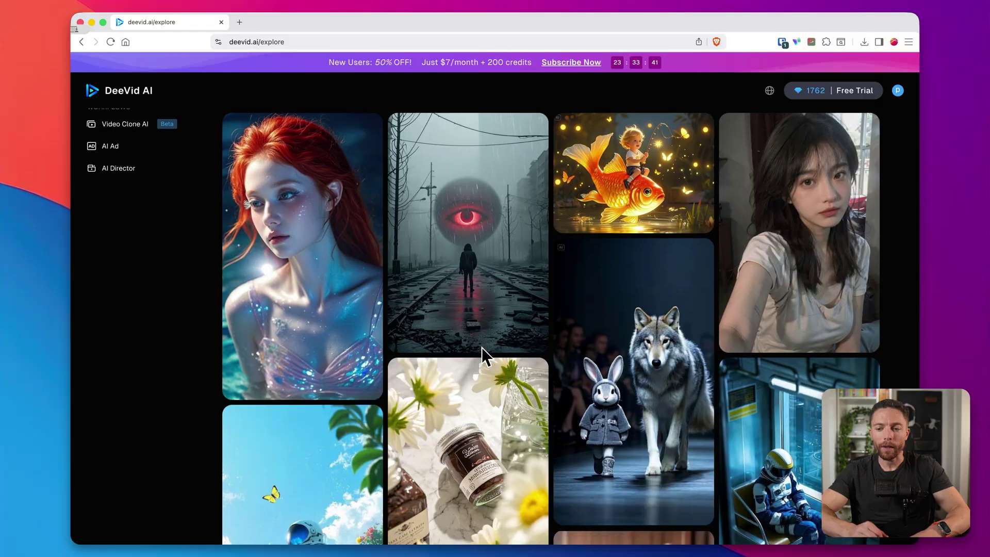
pyautogui.scroll(-3, 482, 348)
pyautogui.scroll(-1, 482, 348)
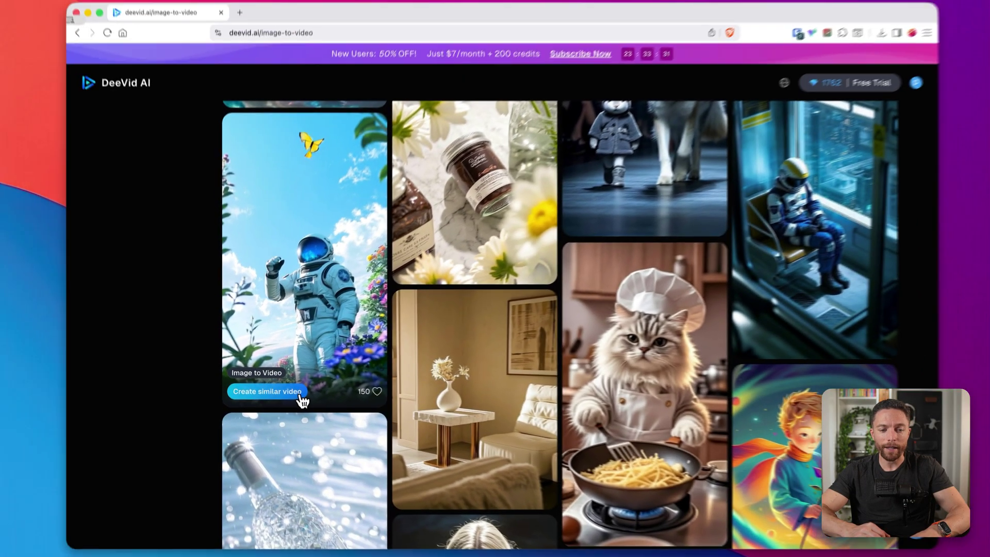
# Step: Load the astronaut-and-butterfly Explore template into Image to Video with 'Create similar video'
pyautogui.click(326, 402)
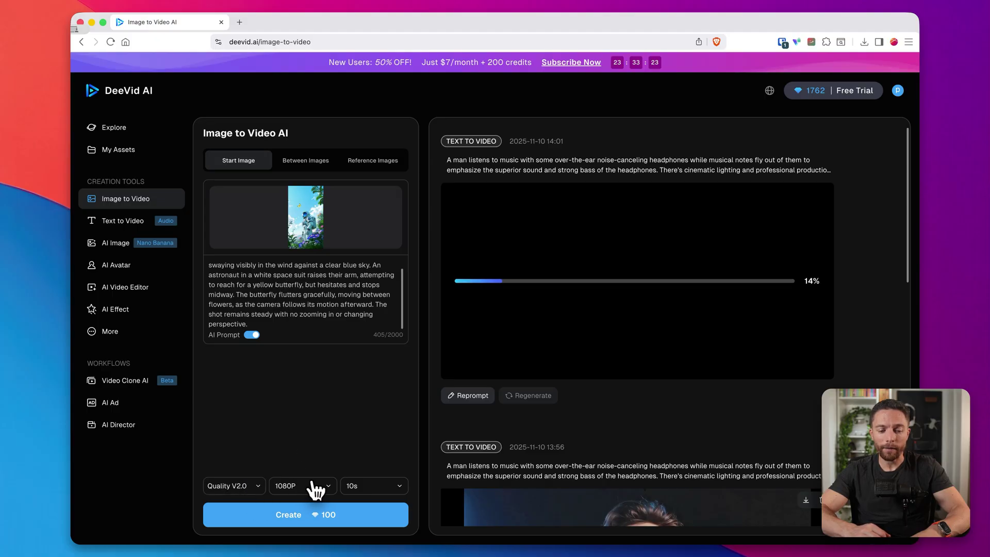
# Step: Load the flowers-and-jars template, then the ski-goggles template, from Explore
pyautogui.click(122, 137)
pyautogui.scroll(-5, 384, 314)
pyautogui.scroll(-5, 384, 315)
pyautogui.scroll(-3, 384, 315)
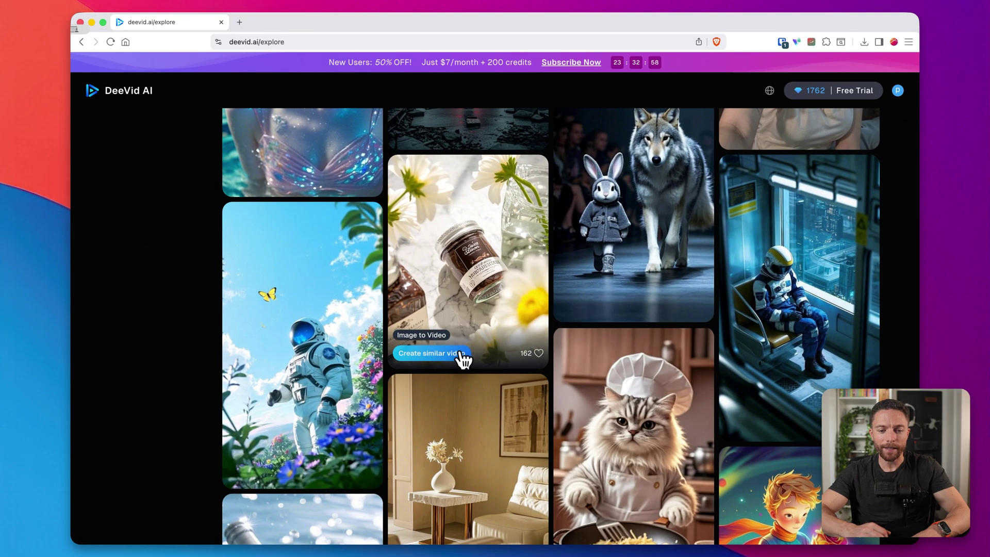
pyautogui.click(457, 354)
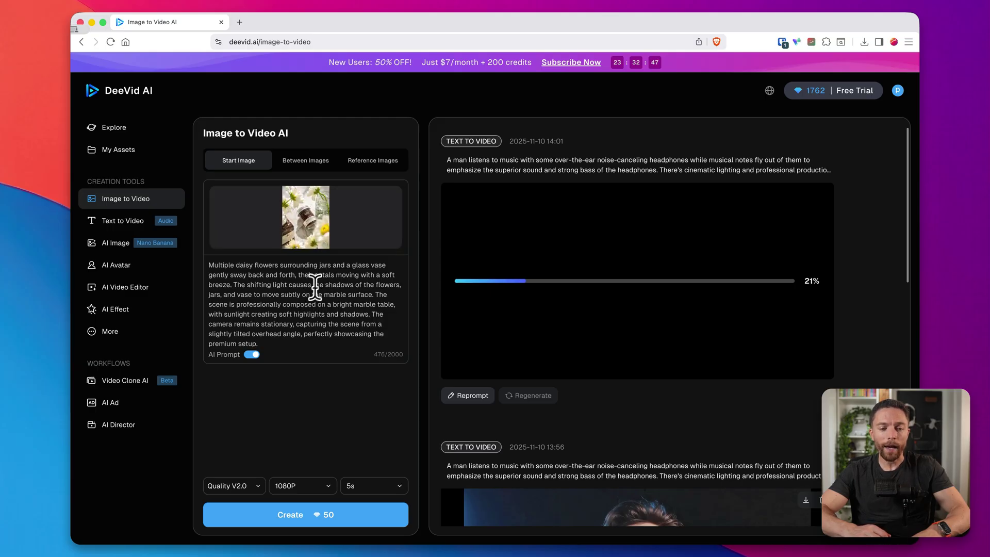
pyautogui.moveTo(305, 218)
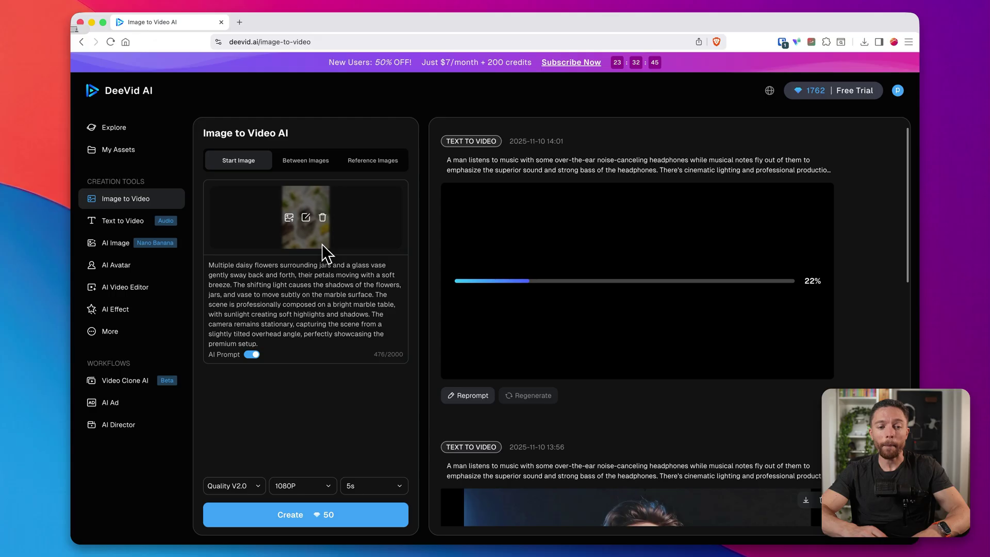
pyautogui.click(116, 129)
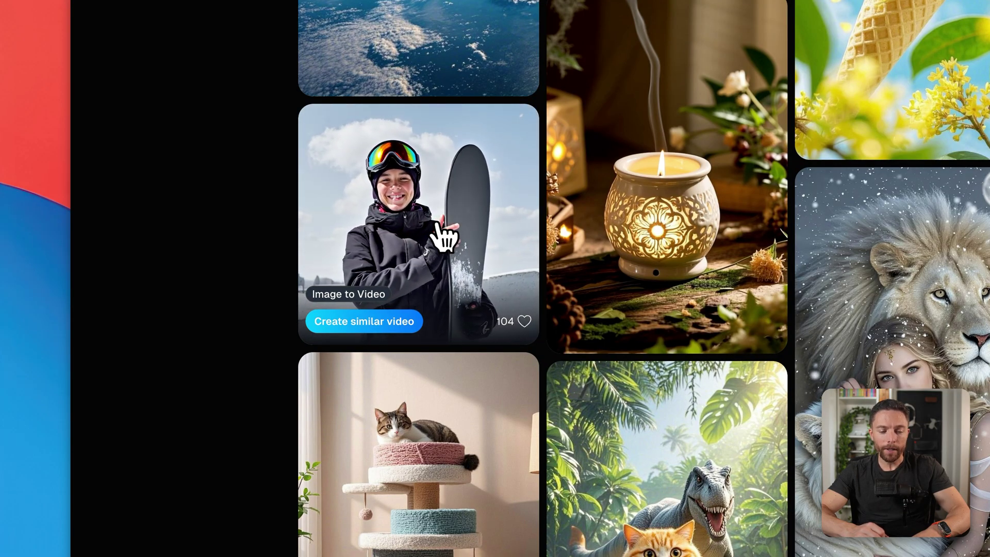
pyautogui.click(388, 323)
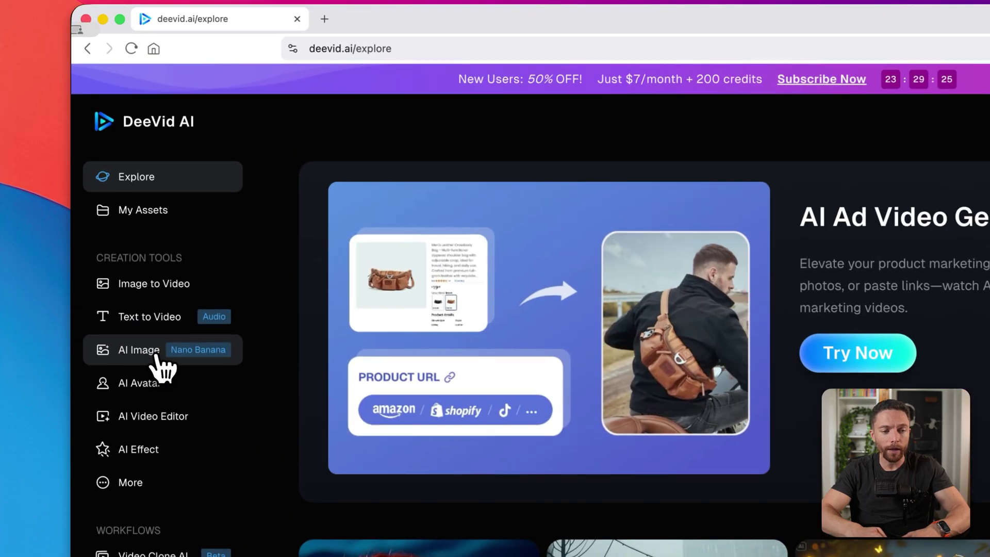
# Step: Generate a premium coffee-bag-on-wooden-table product image in AI Image using the Nano Banana model
pyautogui.click(115, 249)
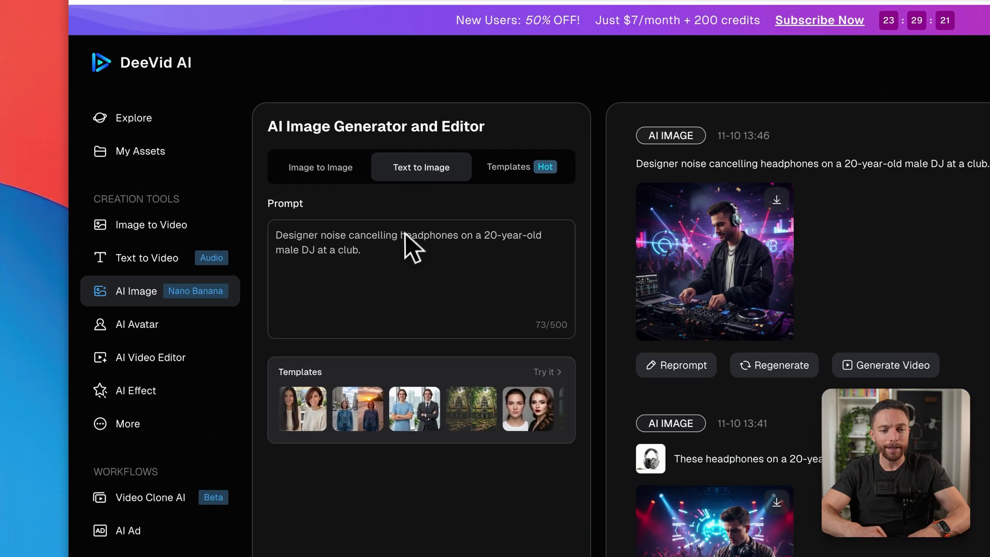
pyautogui.doubleClick(293, 205)
pyautogui.hotkey('ctrl', 'a')
pyautogui.hotkey('ctrl', 'v')
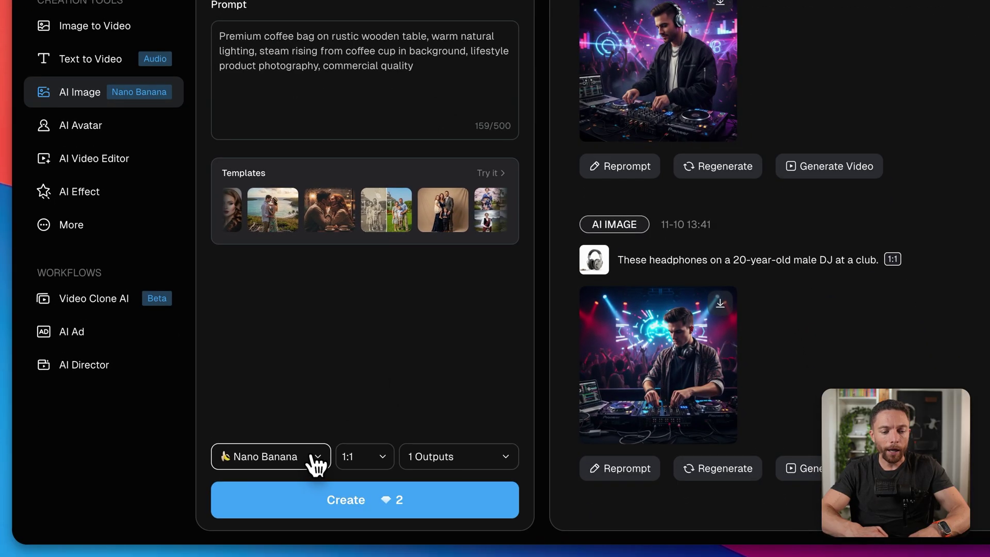
pyautogui.click(313, 458)
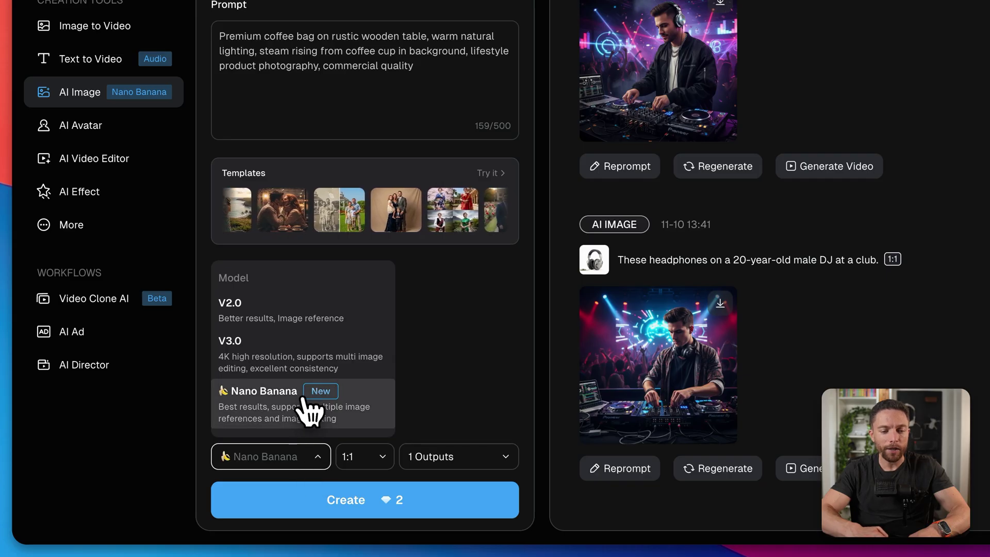
pyautogui.click(308, 407)
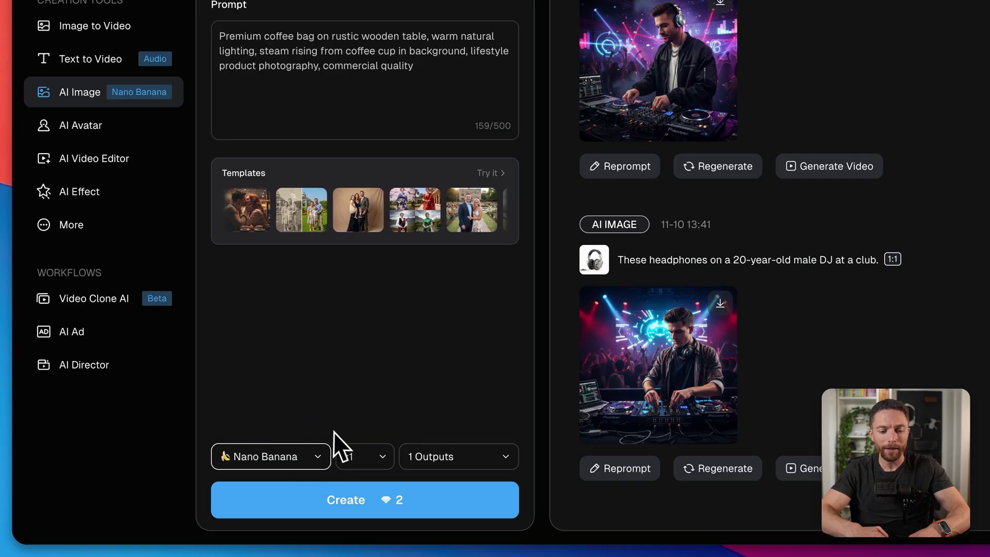
pyautogui.click(435, 512)
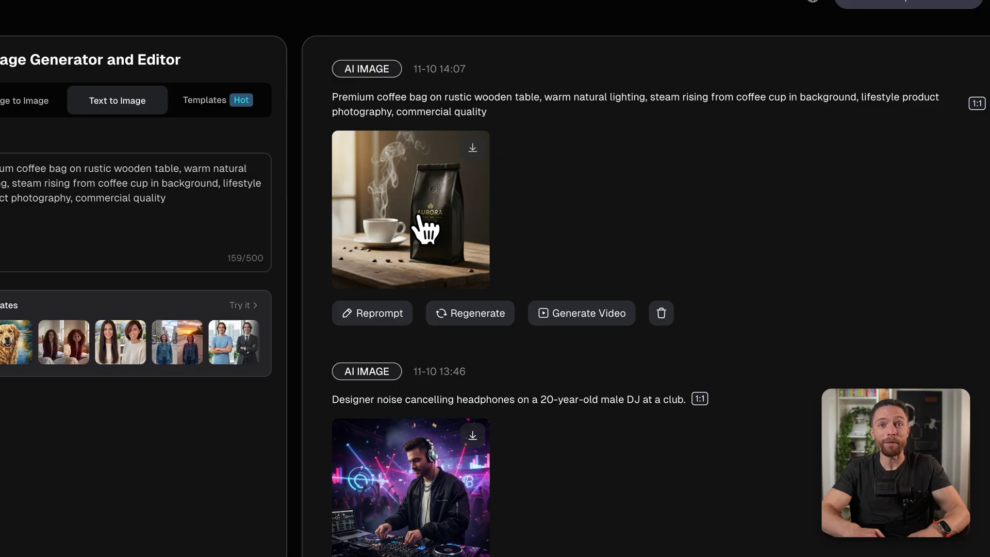
# Step: Send the coffee-bag image to video, delete the leftover ski-gear prompt, then return to AI Image
pyautogui.click(603, 319)
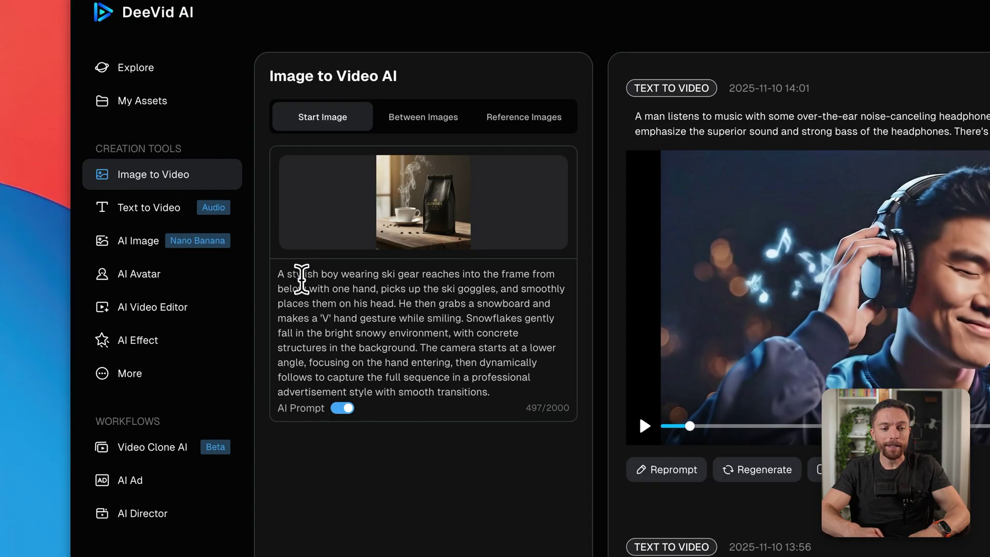
pyautogui.hotkey('ctrl', 'a')
pyautogui.press('BackSpace')
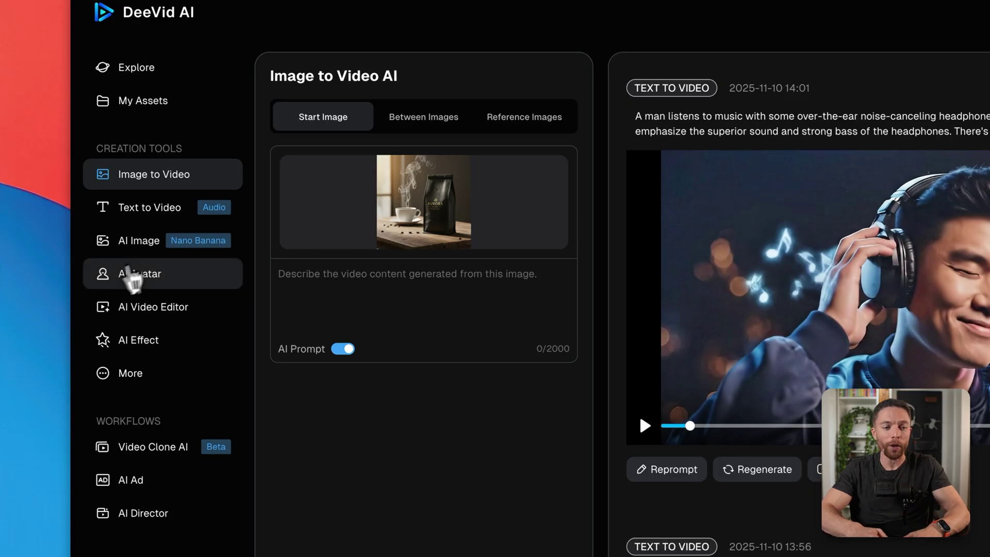
pyautogui.click(147, 244)
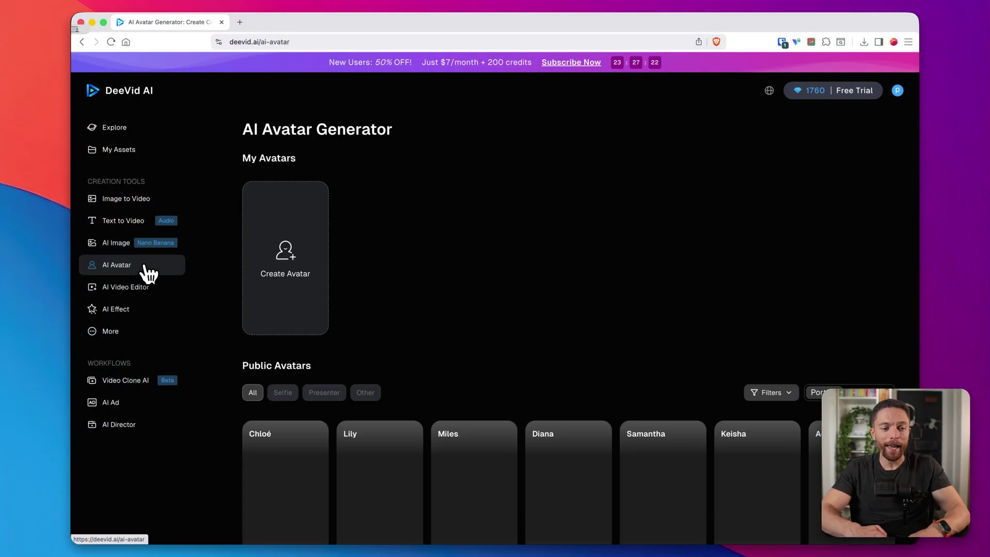
# Step: Dismiss the stray context menu on the AI Avatar page and switch to AI Effect
pyautogui.rightClick(511, 267)
pyautogui.click(499, 312)
pyautogui.scroll(-5, 499, 314)
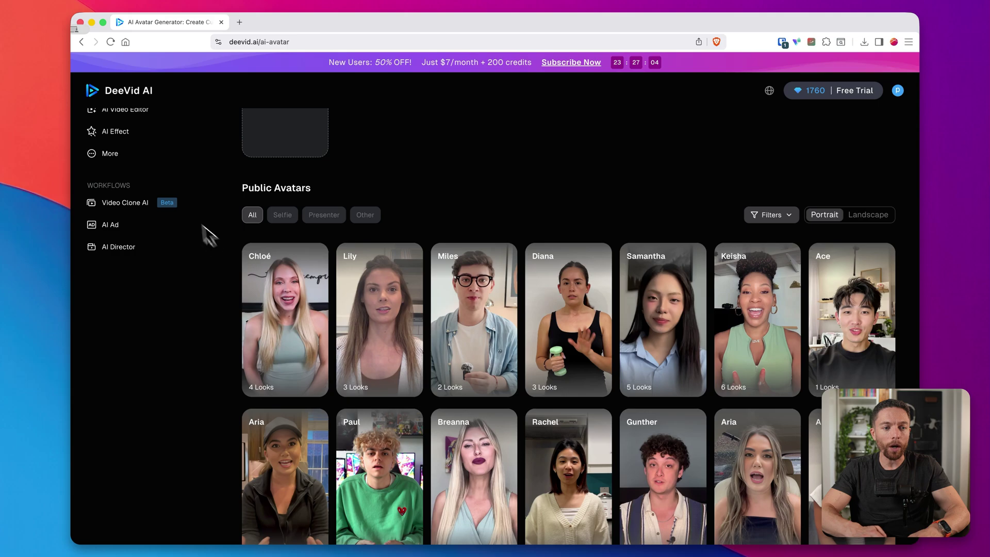
pyautogui.click(120, 131)
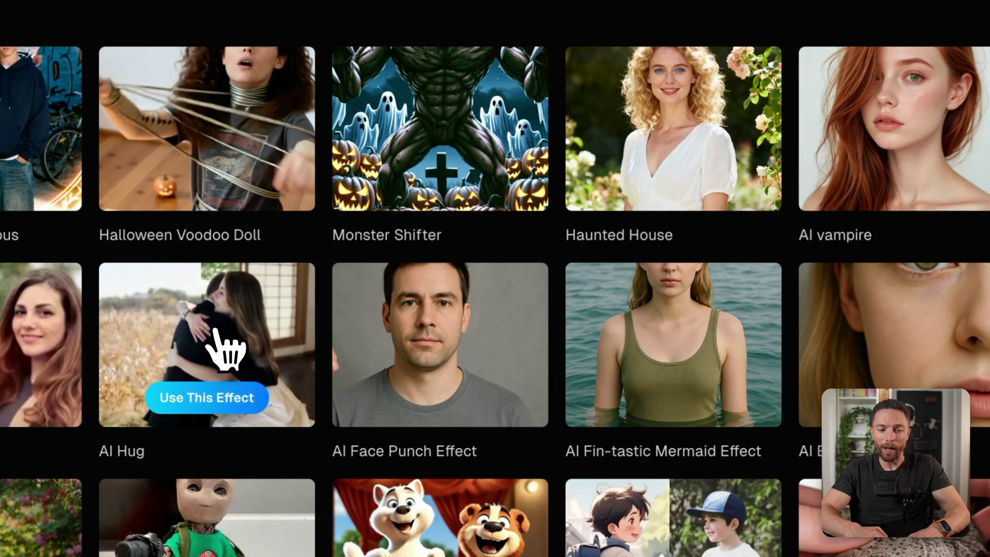
pyautogui.moveTo(620, 318)
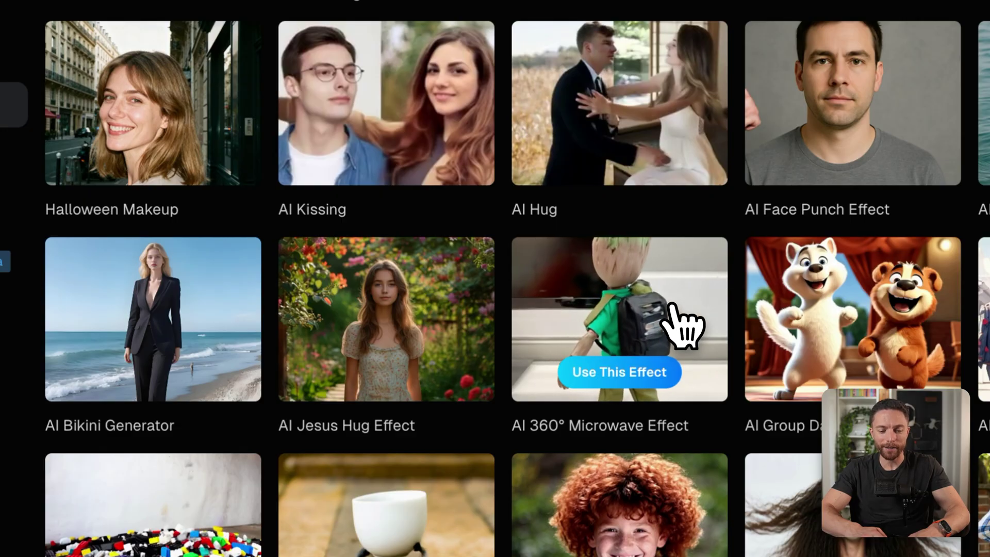
pyautogui.scroll(-3, 681, 326)
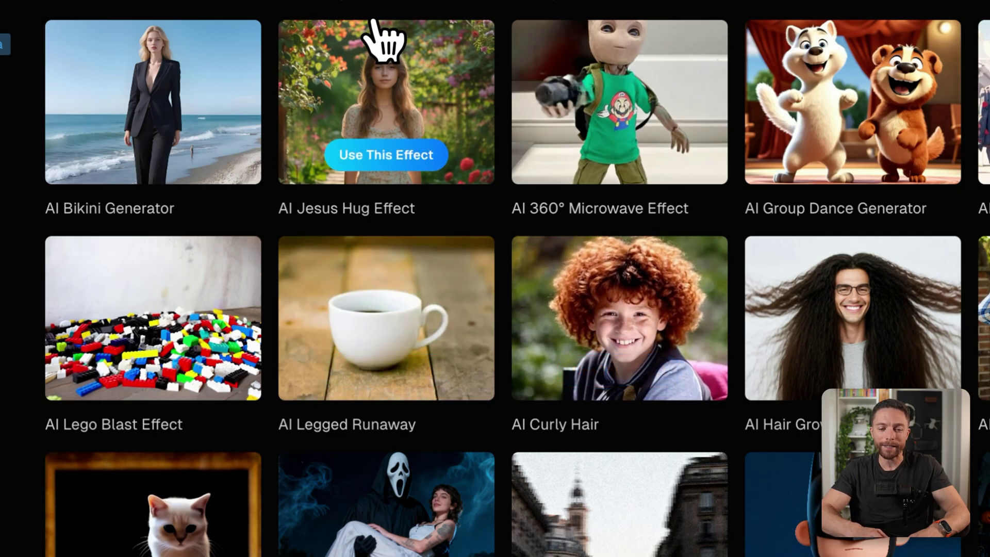
pyautogui.moveTo(153, 319)
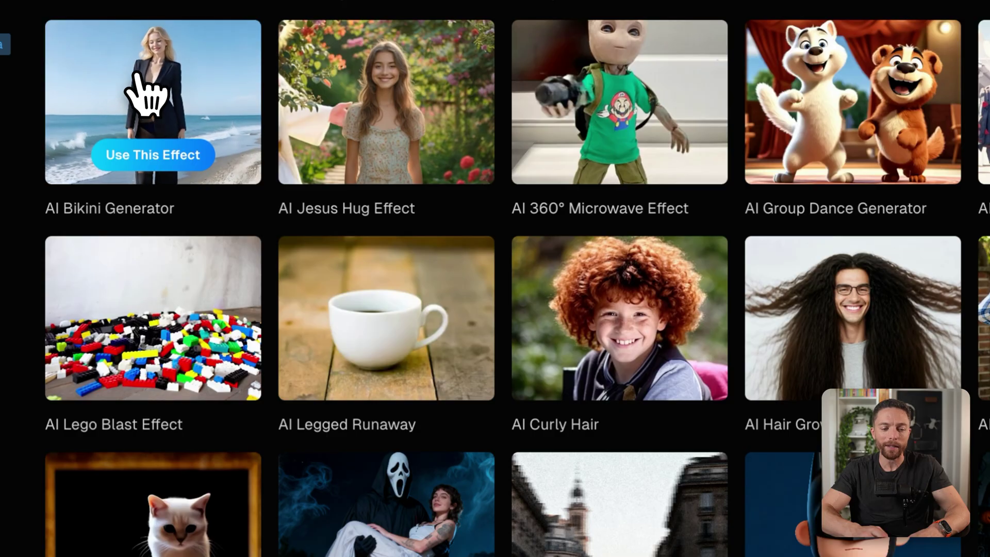
pyautogui.scroll(-1, 142, 96)
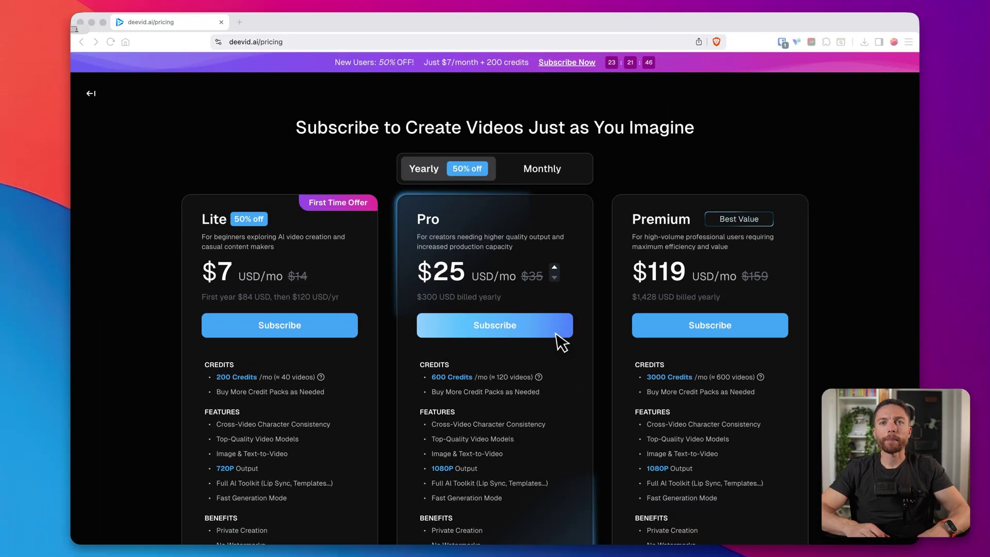